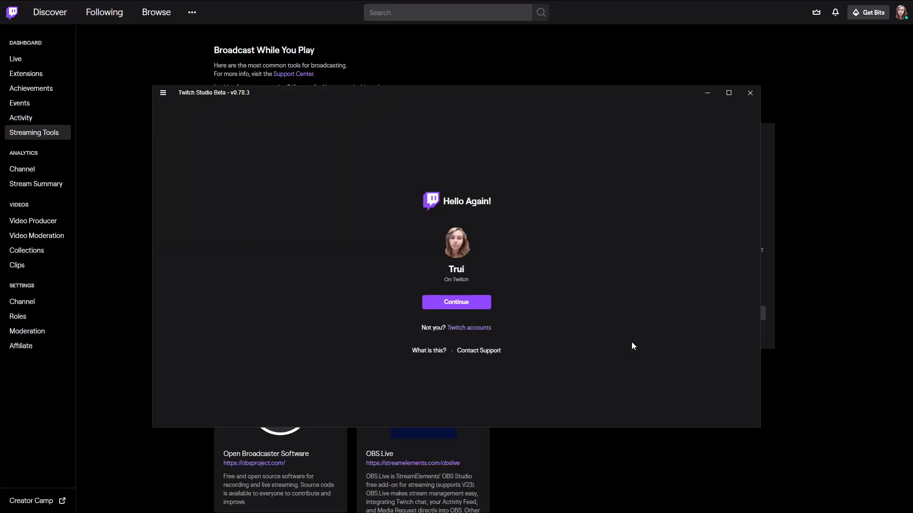
Step: Sign in to Twitch Studio and begin the guided first-stream setup
left_click(456, 302)
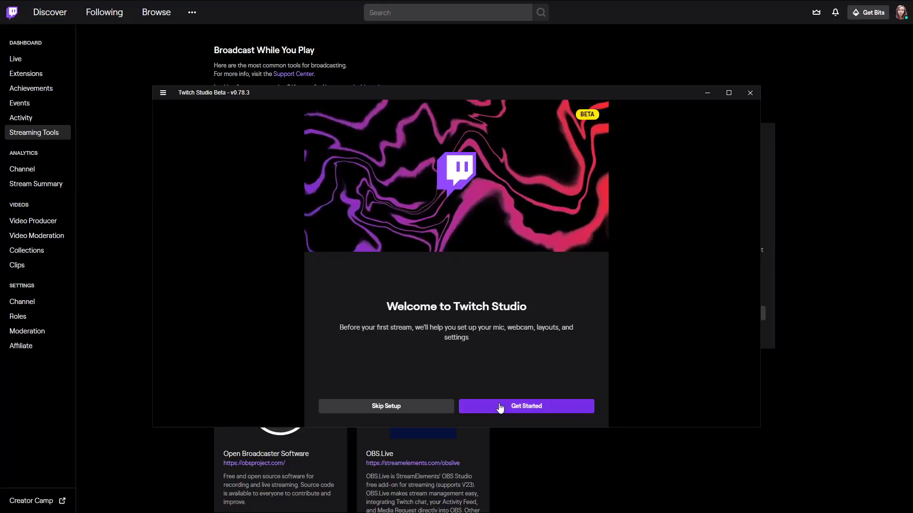
left_click(500, 407)
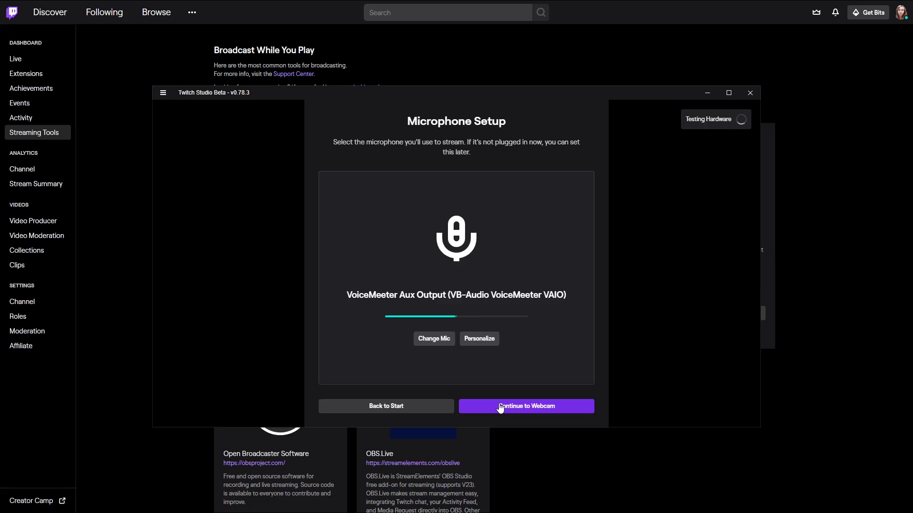
Step: Move from microphone setup to webcam setup and pull up the list of available webcams
left_click(500, 407)
left_click(521, 187)
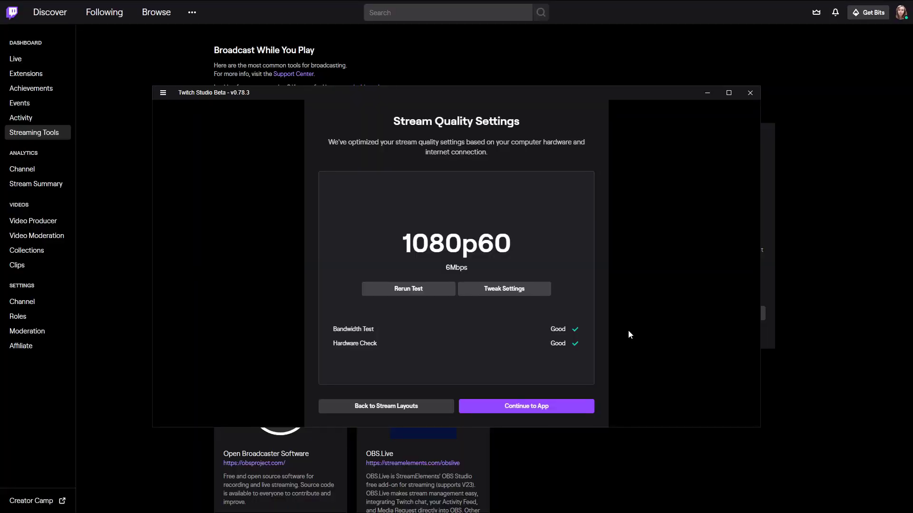
Step: Tune the encoder to a Custom preset of 1920x1080 at 30 FPS, 6000 bitrate, NVENC
left_click(514, 293)
left_click(474, 195)
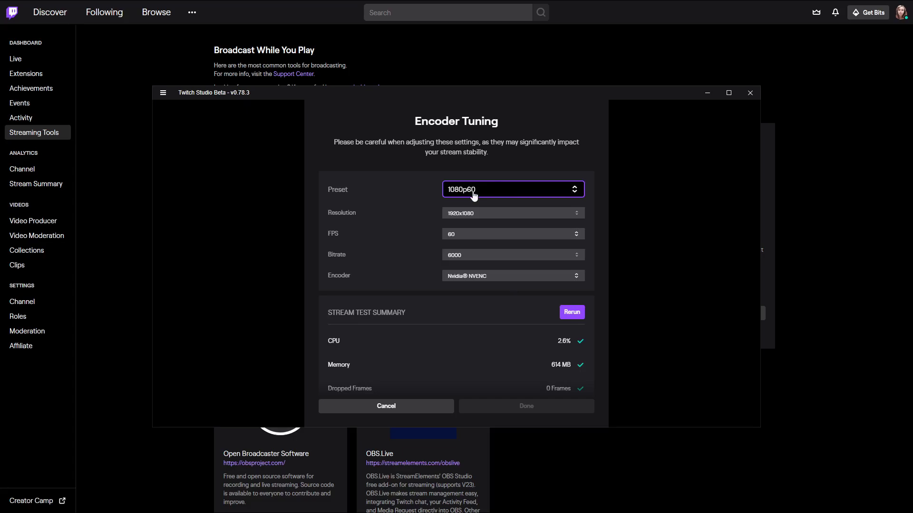
left_click(474, 195)
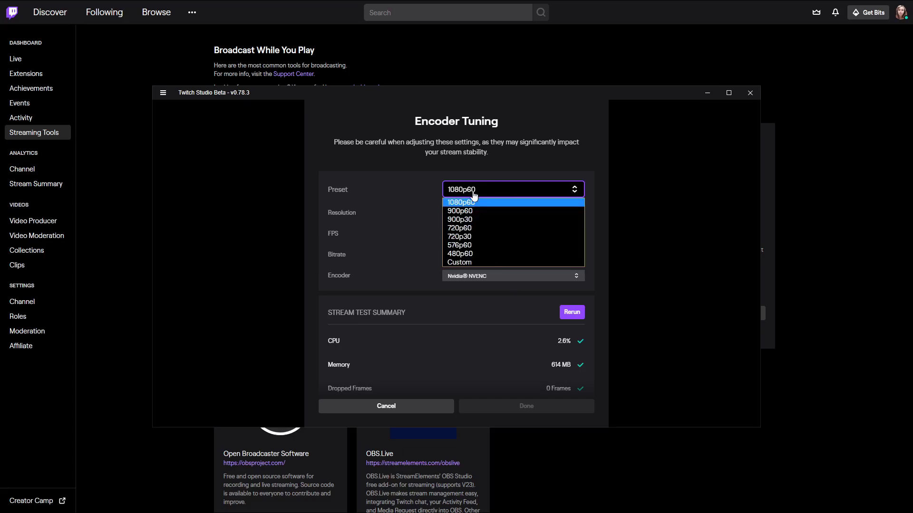
left_click(517, 212)
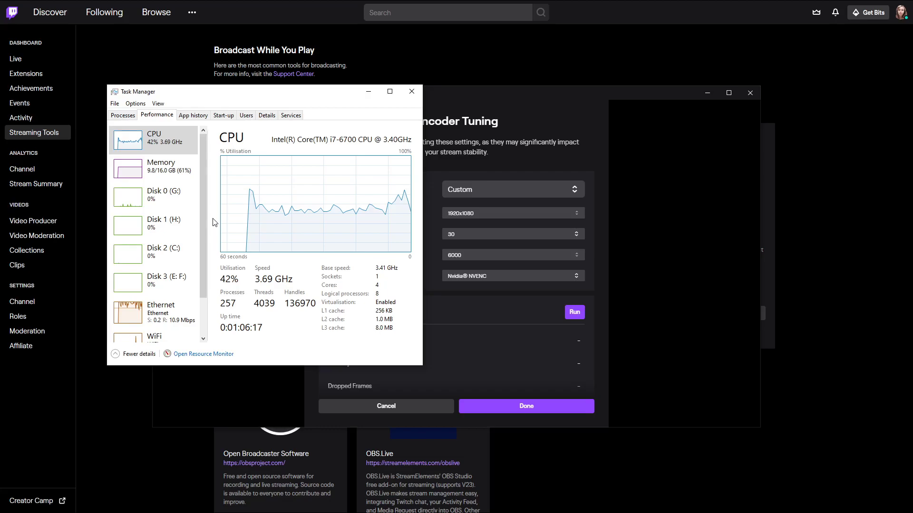
Step: Check CPU and hardware performance in Task Manager, then return to the encoder settings
left_click_drag(201, 207, 202, 250)
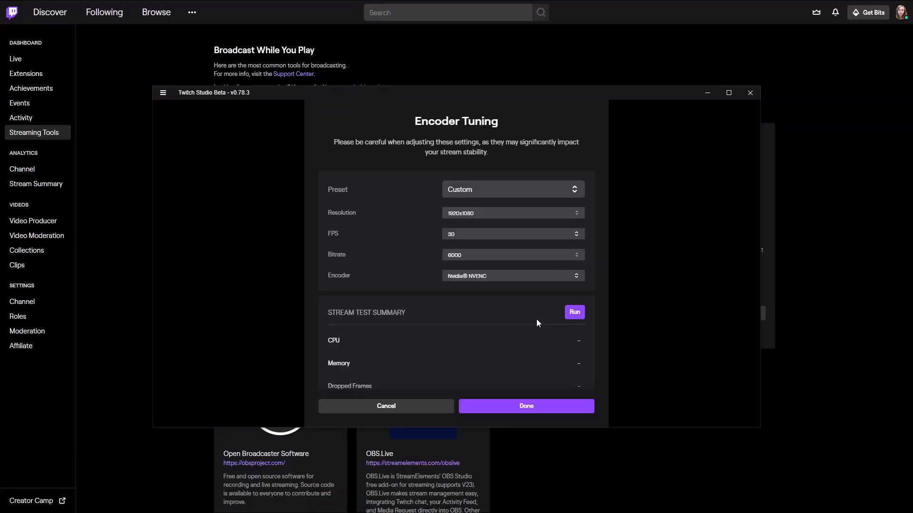
key("Return")
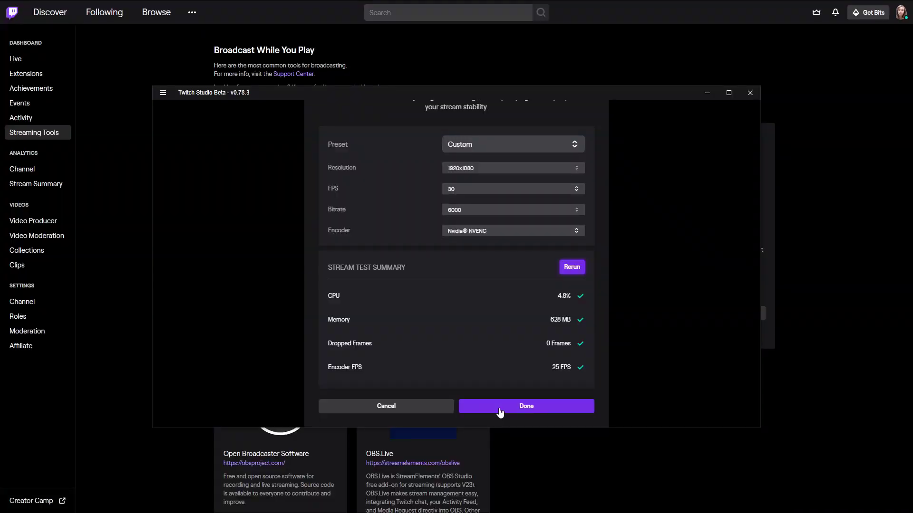
Step: Accept the tested 30 FPS encoder settings and enter the main studio window
left_click(500, 407)
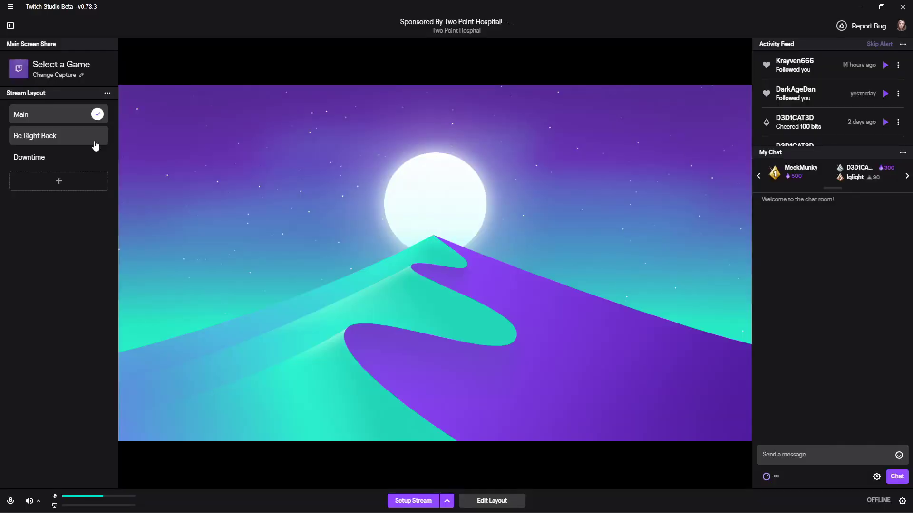
Step: Preview the Be Right Back and Downtime layouts, then add a new empty layout
left_click(95, 142)
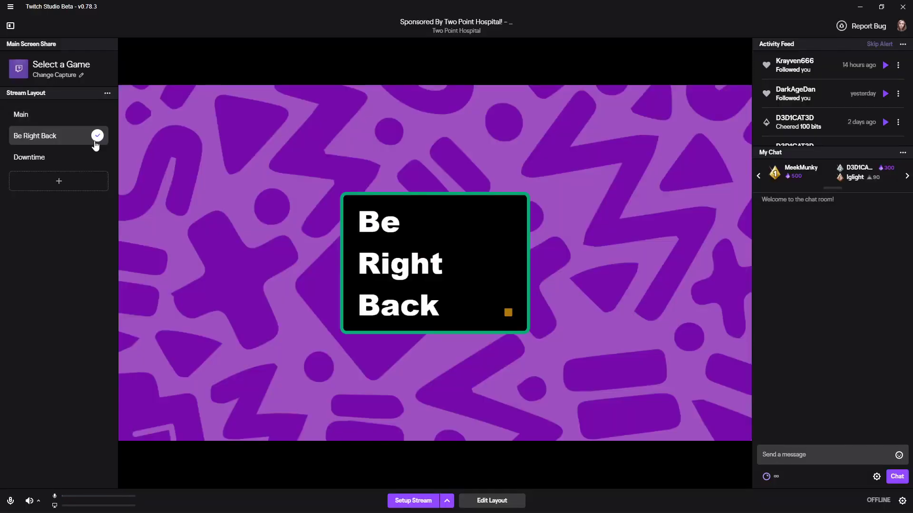
left_click(80, 160)
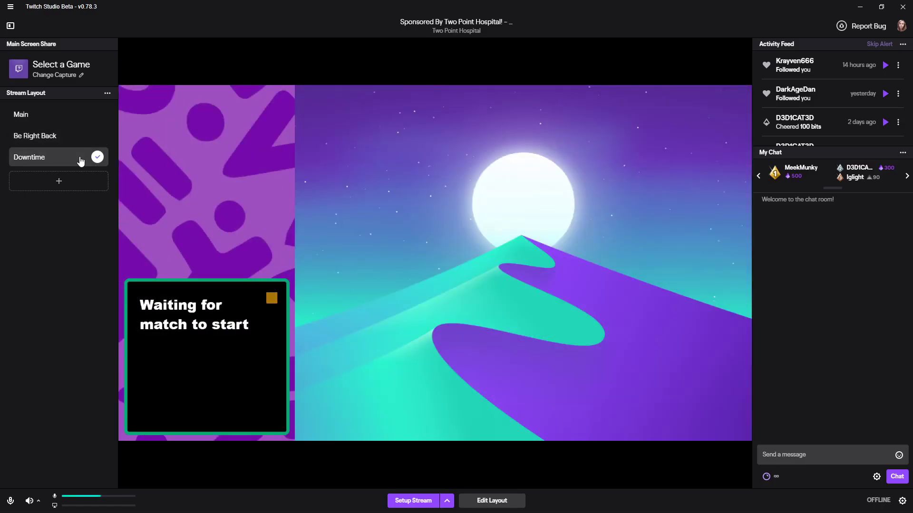
left_click(53, 181)
left_click(40, 182)
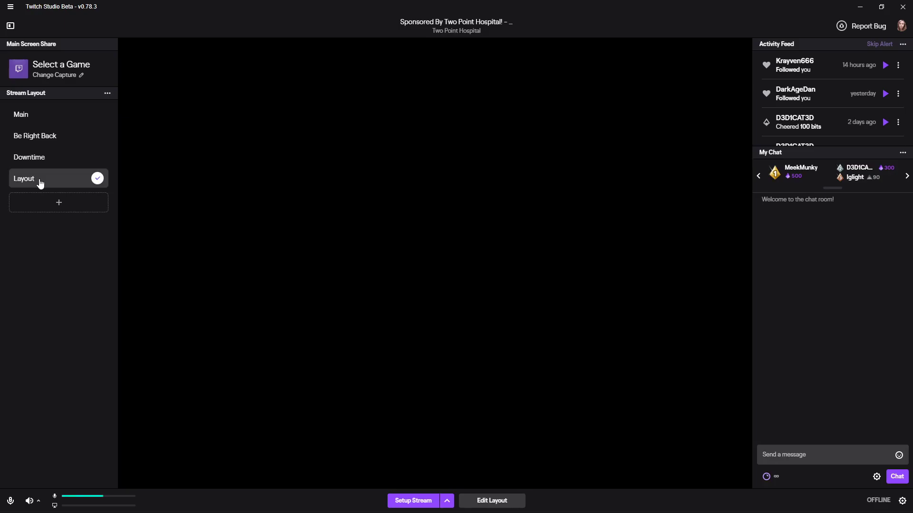
Step: Return to the Main layout and open it in the layout editor
left_click(53, 114)
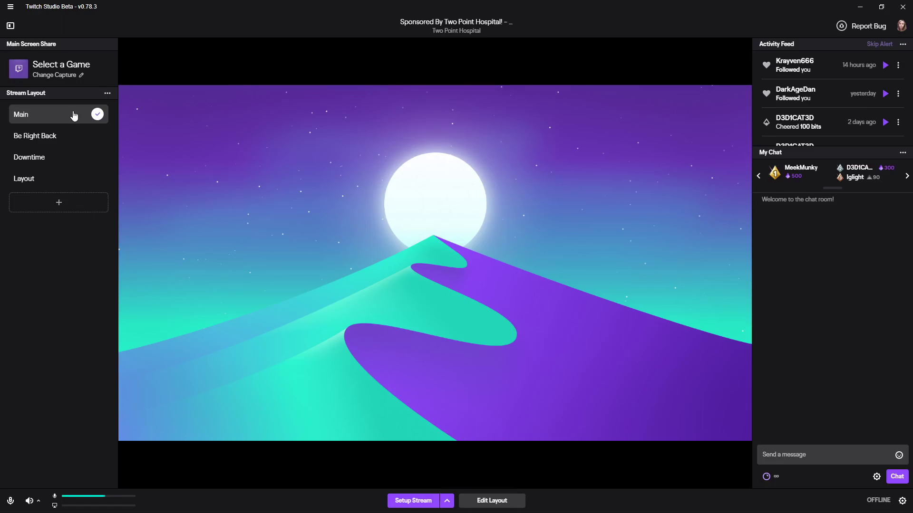
right_click(73, 116)
left_click(90, 129)
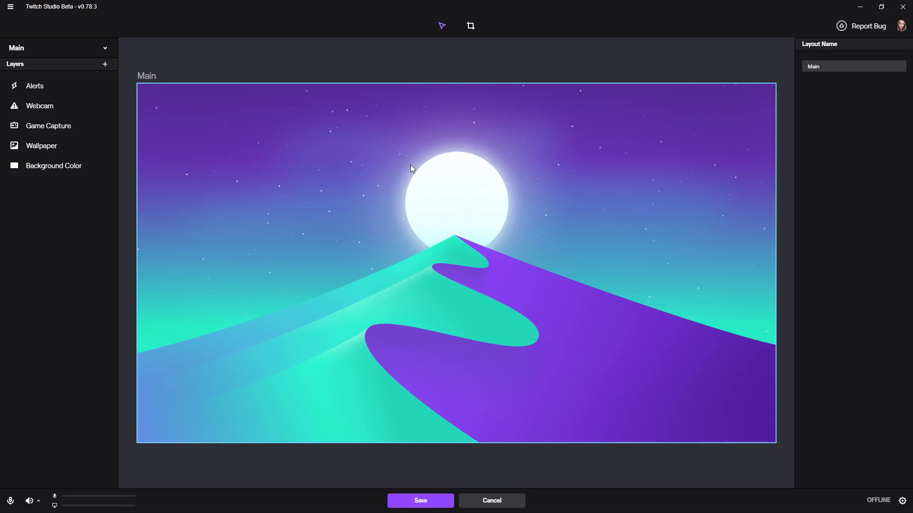
Step: Select the Alerts layer to show its Twitch Official style, 5-second duration and alert types
left_click(59, 112)
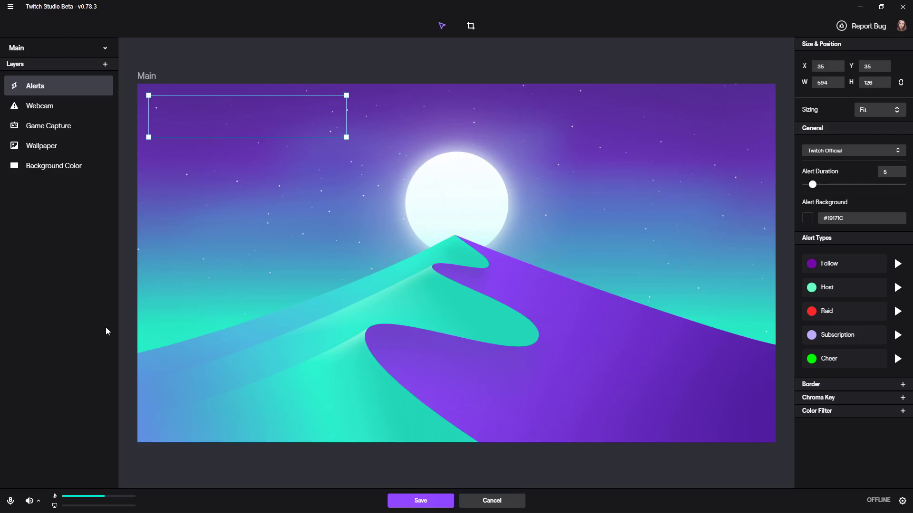
Step: Give the Follow alert a blue #0A69AB accent colour and the Intro logo.wav sound
left_click(898, 265)
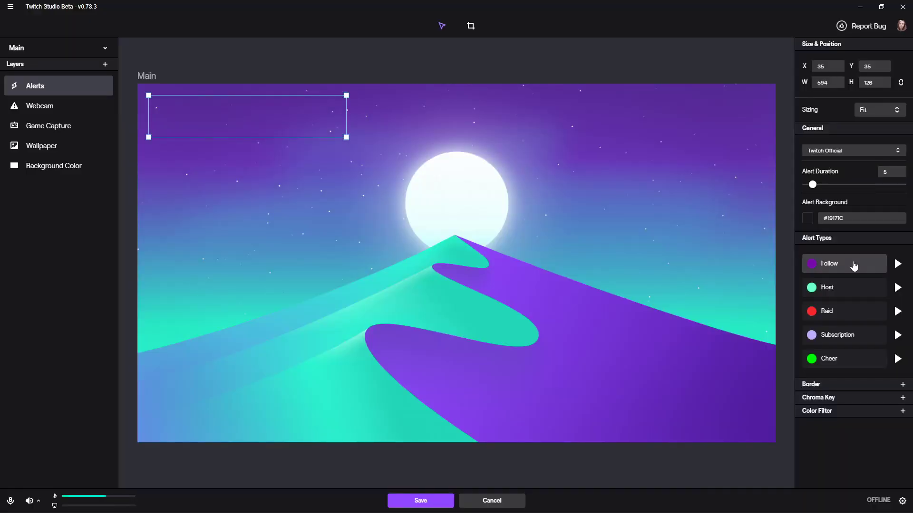
left_click(855, 265)
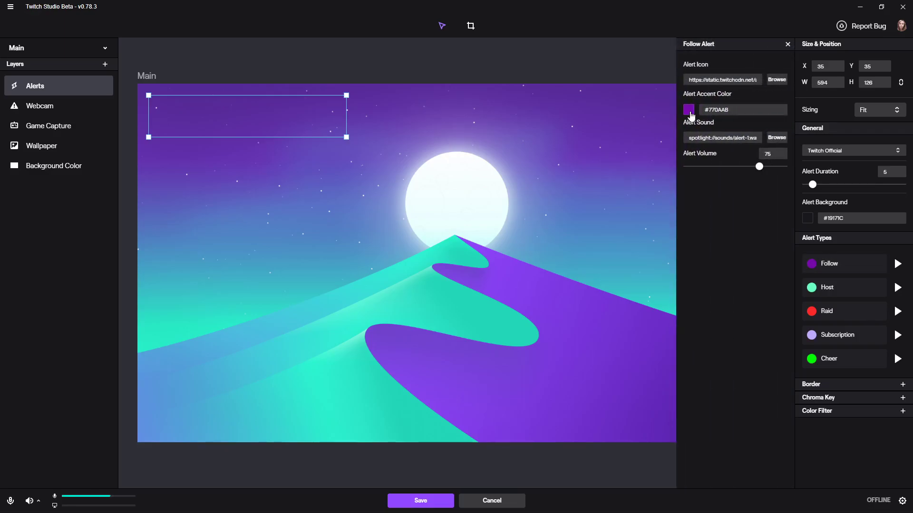
left_click(688, 110)
left_click(757, 152)
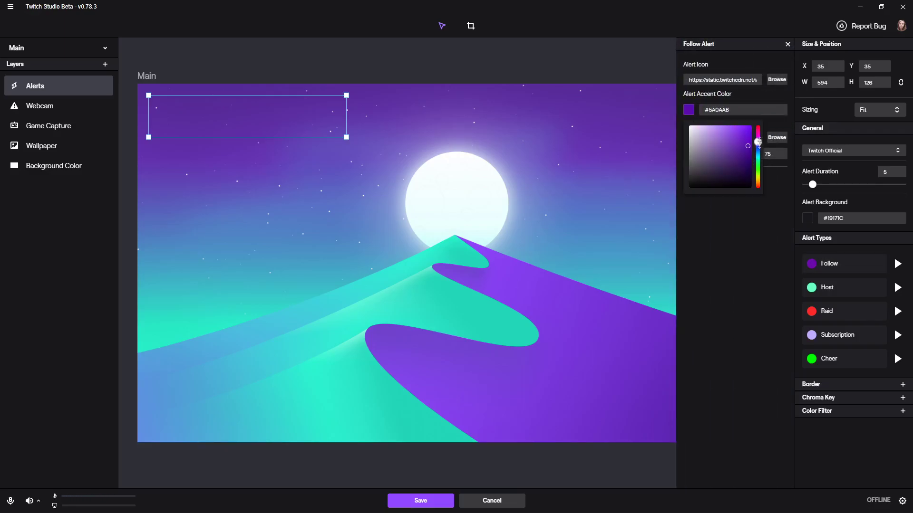
left_click(749, 210)
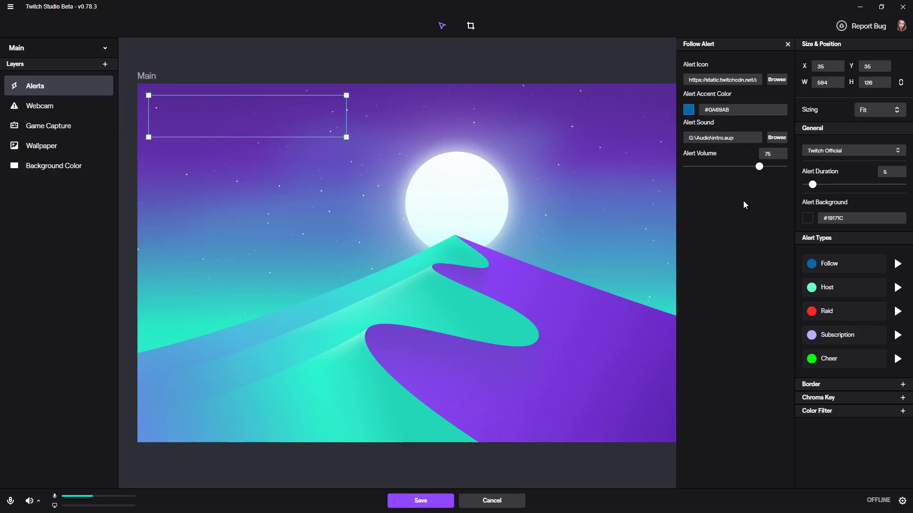
left_click(897, 265)
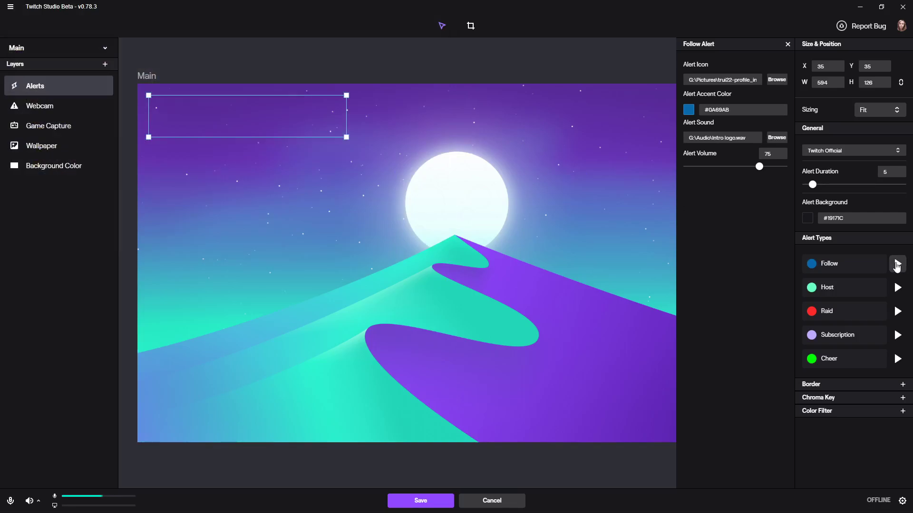
Step: Preview the updated follow alert and add a Chroma Key filter to the Webcam layer
left_click(897, 264)
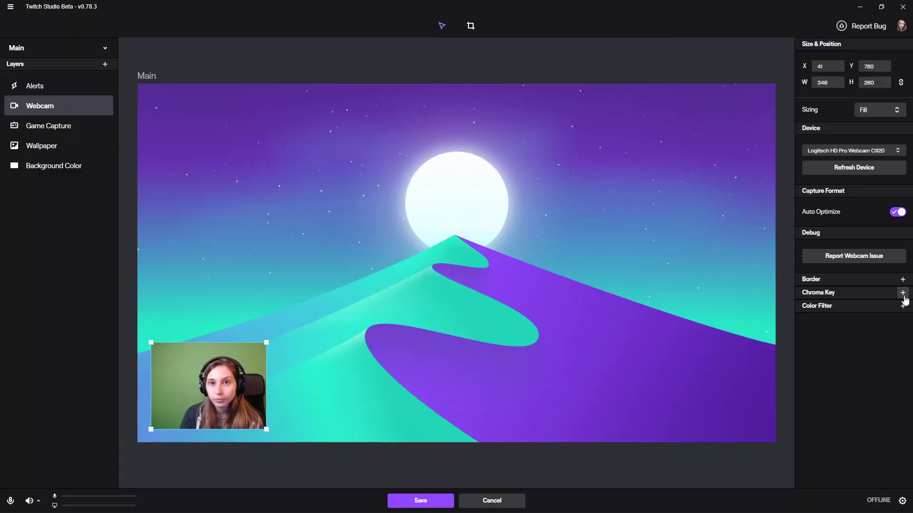
left_click(903, 293)
Step: Raise chroma key similarity to 0.552 and give the webcam a #9146FF border, size 19, rounding 16
left_click(809, 316)
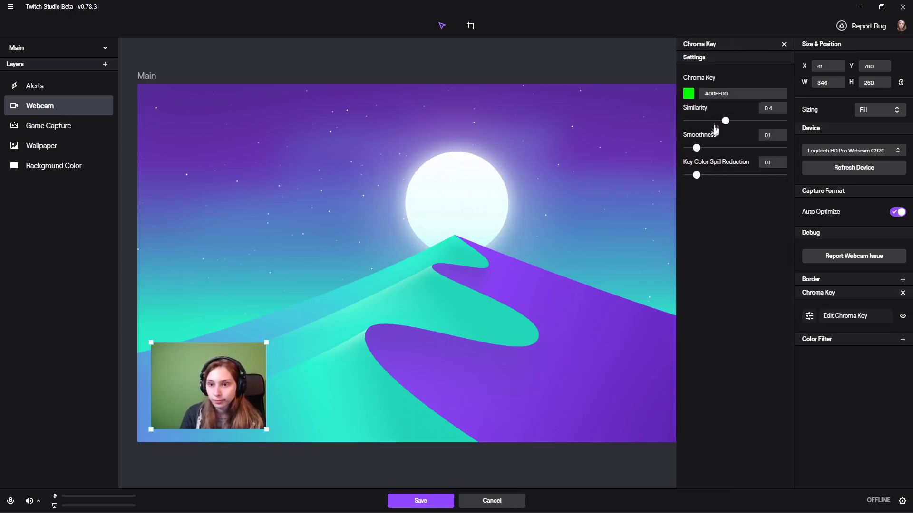
left_click_drag(725, 121, 739, 127)
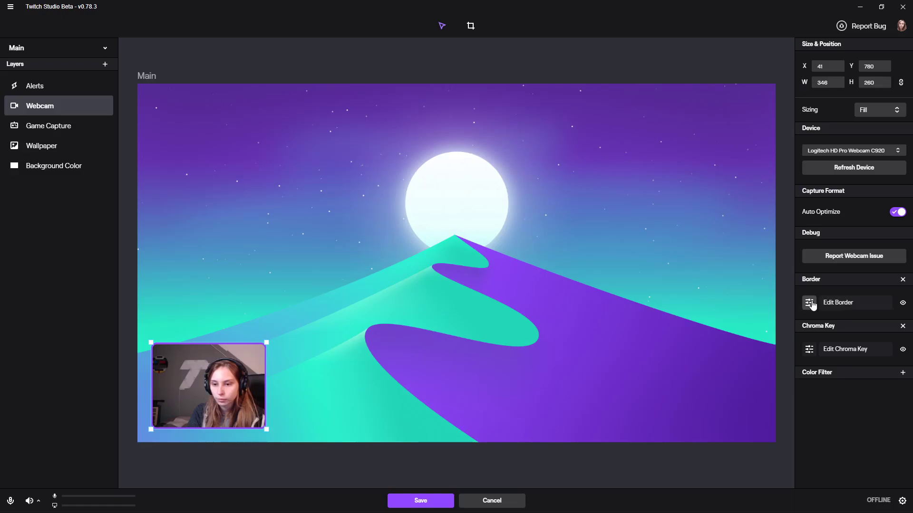
left_click(837, 302)
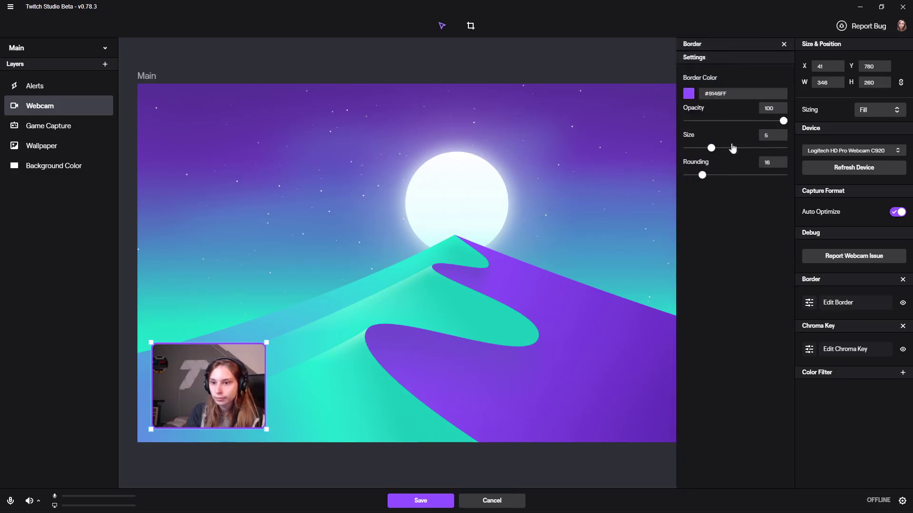
left_click_drag(715, 150, 781, 150)
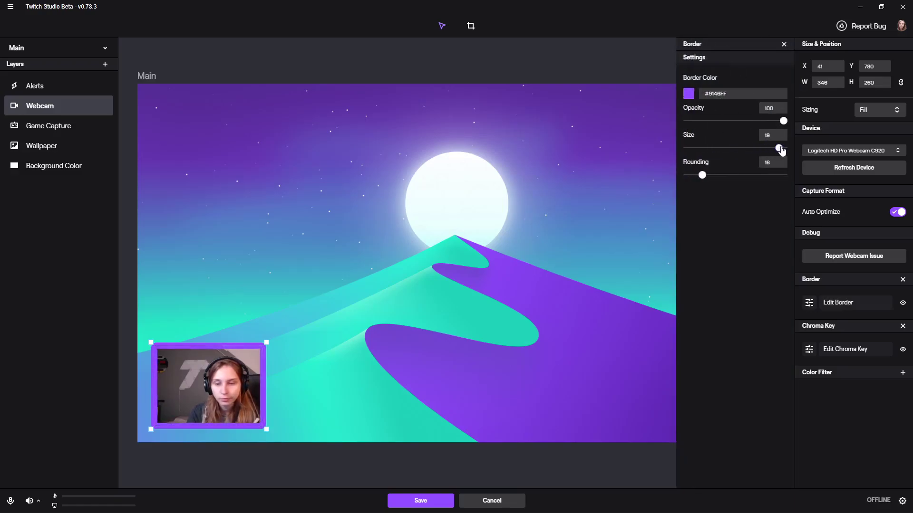
left_click_drag(695, 181, 780, 179)
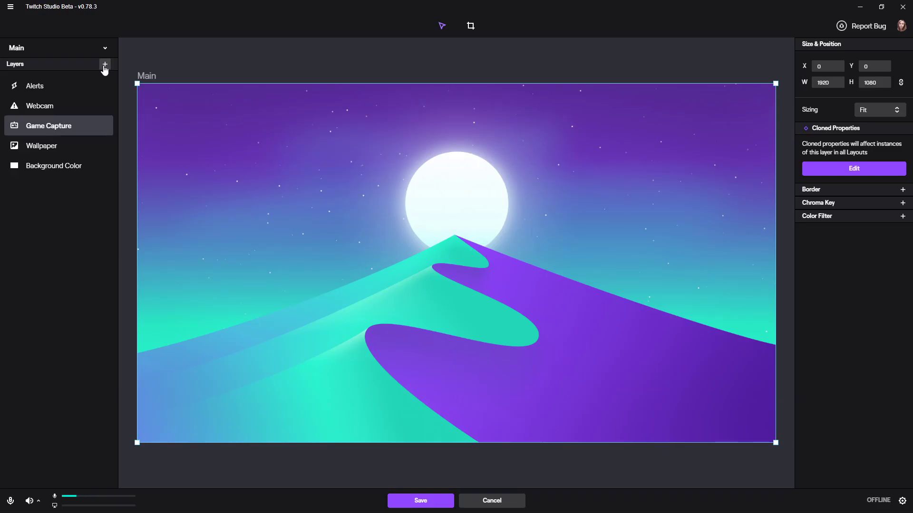
left_click(105, 65)
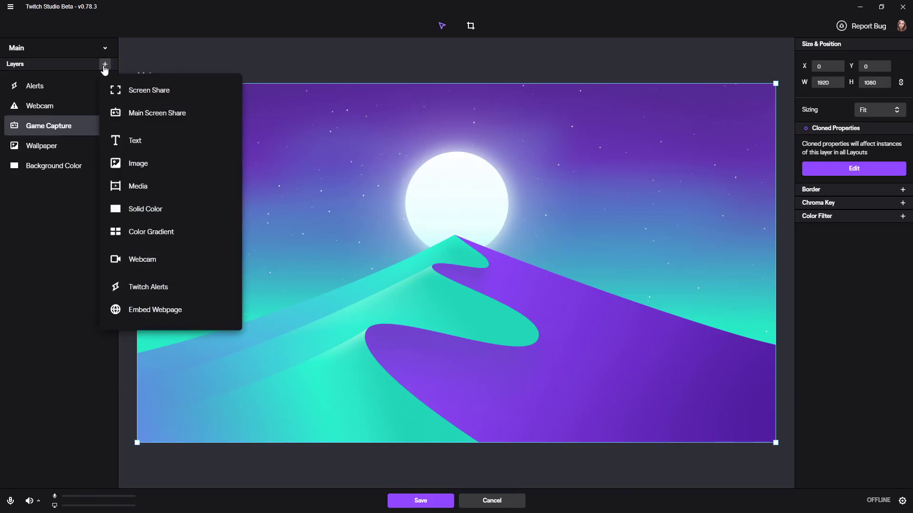